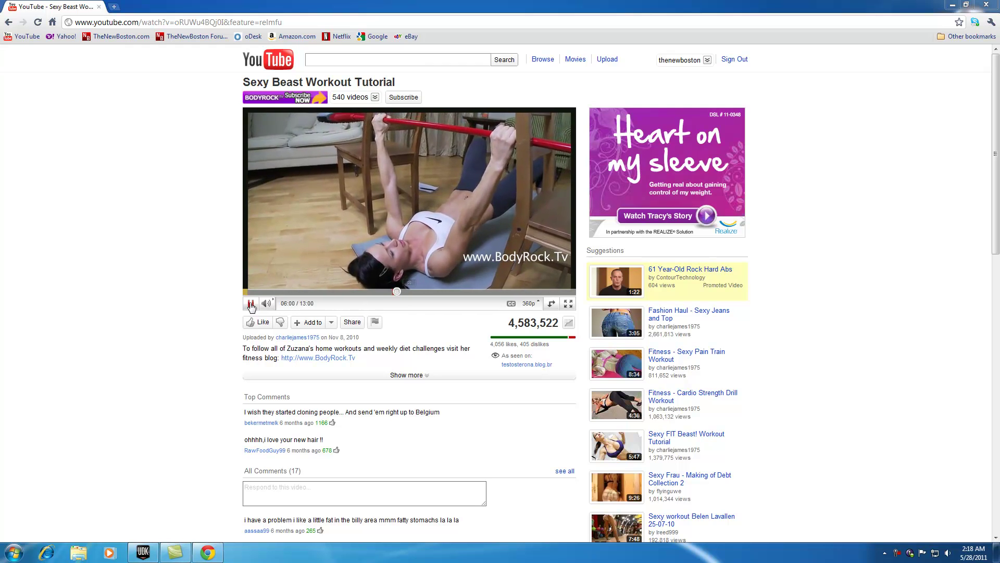
# Close the YouTube browser window and switch to the Unreal Development Kit editor
pyautogui.click(988, 7)
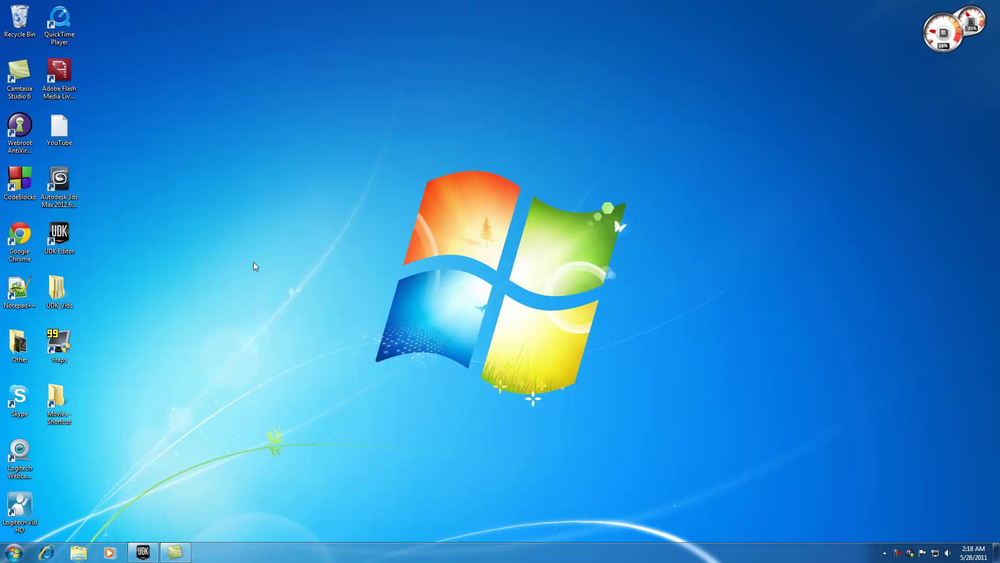
pyautogui.click(143, 551)
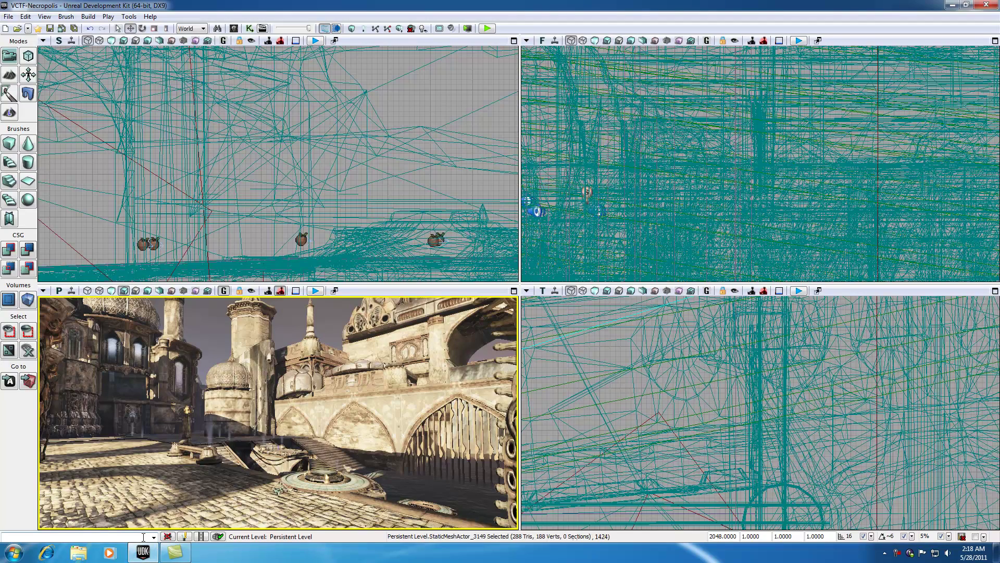
pyautogui.click(239, 292)
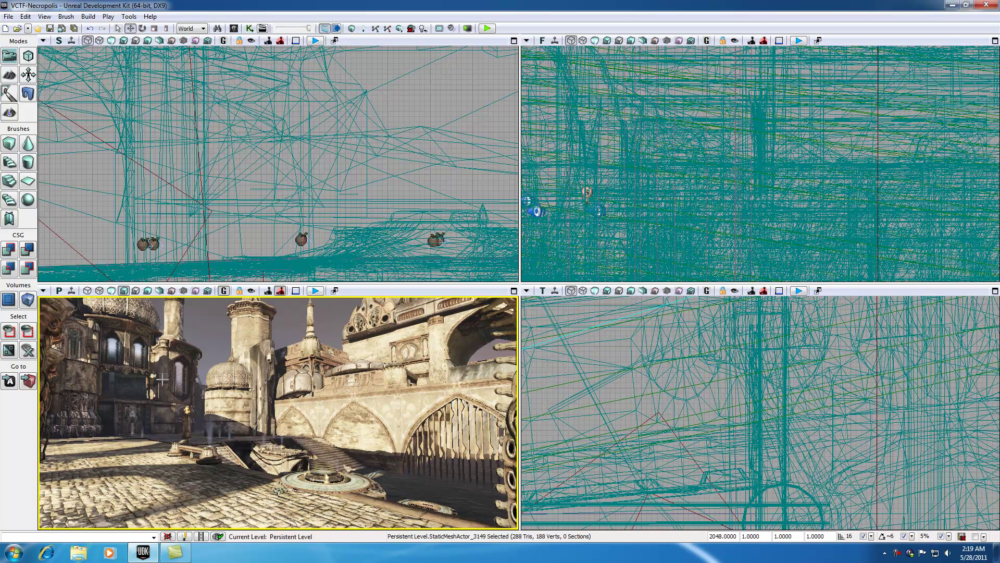
# Switch the perspective viewport to wireframe, and focus all viewports on the spired dome mesh beside the central tower
pyautogui.click(88, 291)
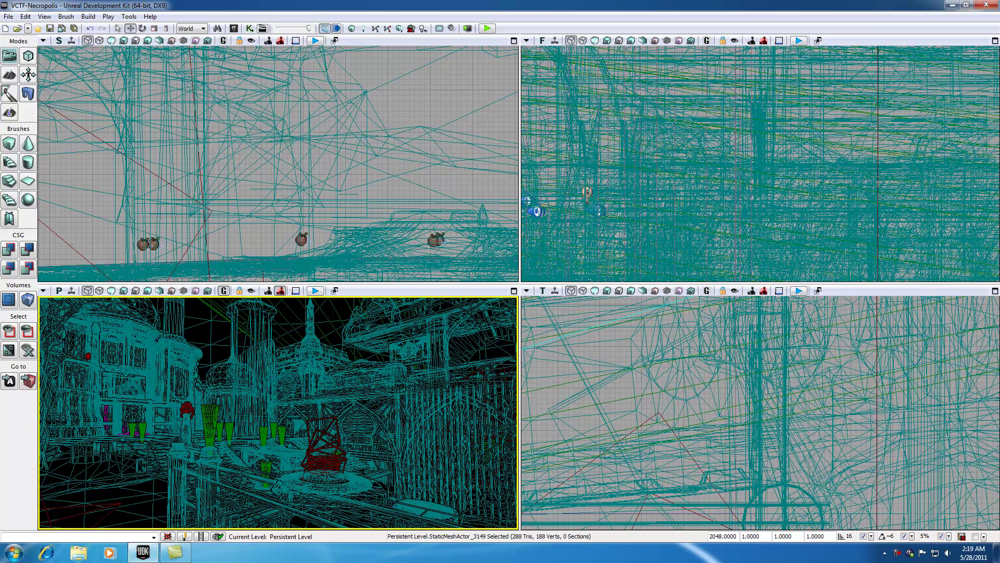
pyautogui.click(213, 371)
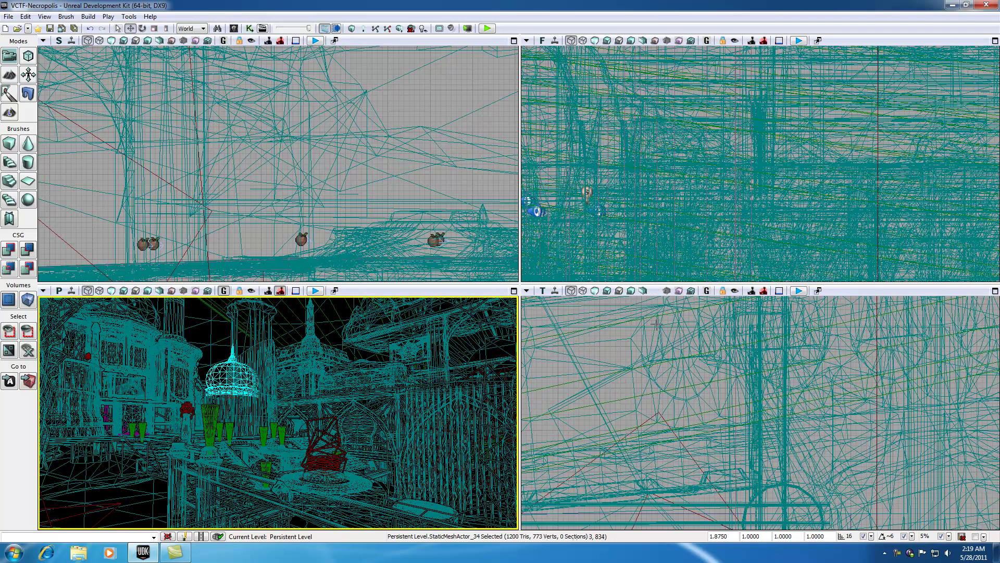
pyautogui.press('Home')
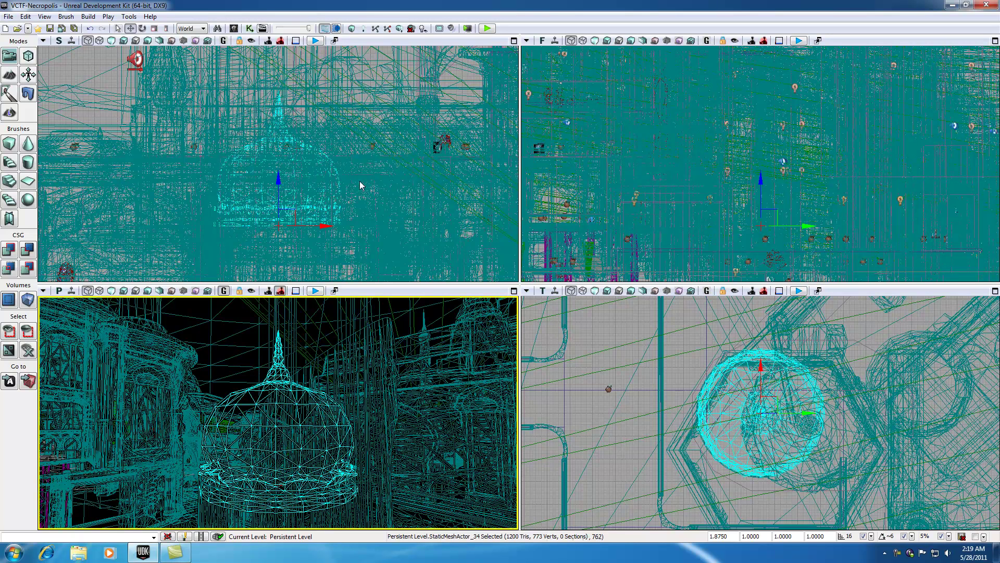
# Frame the pointed tower spire in the side viewport and lock that viewport
pyautogui.moveTo(358, 187); pyautogui.dragTo(219, 172)
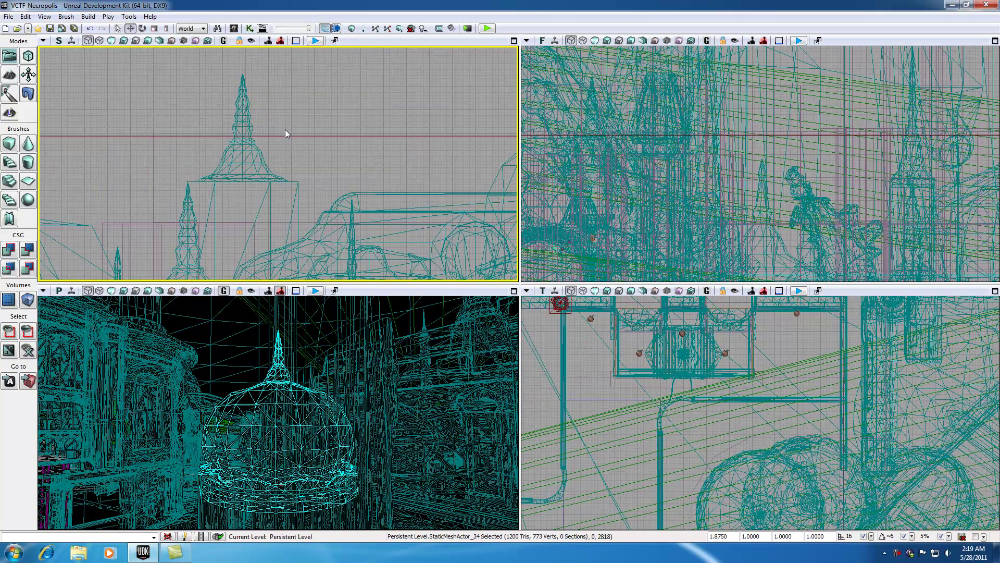
pyautogui.moveTo(286, 133); pyautogui.dragTo(304, 164)
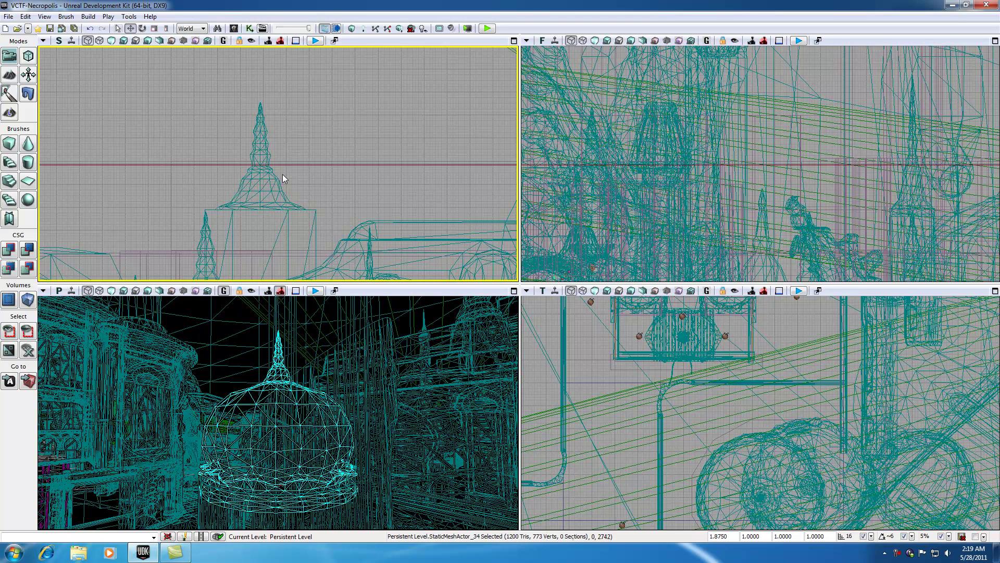
pyautogui.click(239, 41)
# Select the slender tower mesh near the large domed building and center the unlocked viewports on it
pyautogui.moveTo(427, 395); pyautogui.dragTo(359, 394)
pyautogui.moveTo(819, 172); pyautogui.dragTo(722, 120)
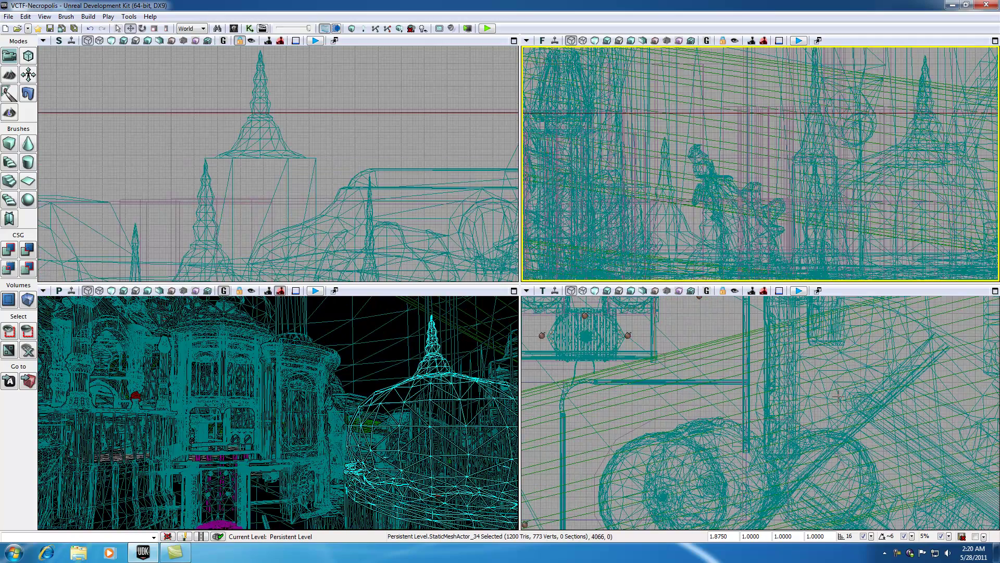
pyautogui.moveTo(839, 396); pyautogui.dragTo(748, 335)
pyautogui.moveTo(419, 390); pyautogui.dragTo(390, 404)
pyautogui.moveTo(420, 389); pyautogui.dragTo(213, 346, button='right')
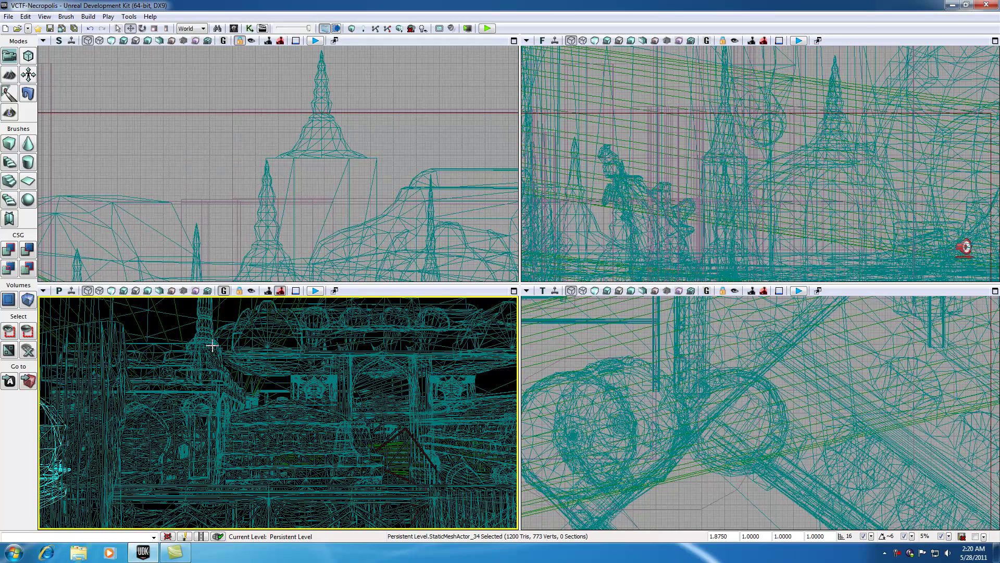
pyautogui.click(212, 344)
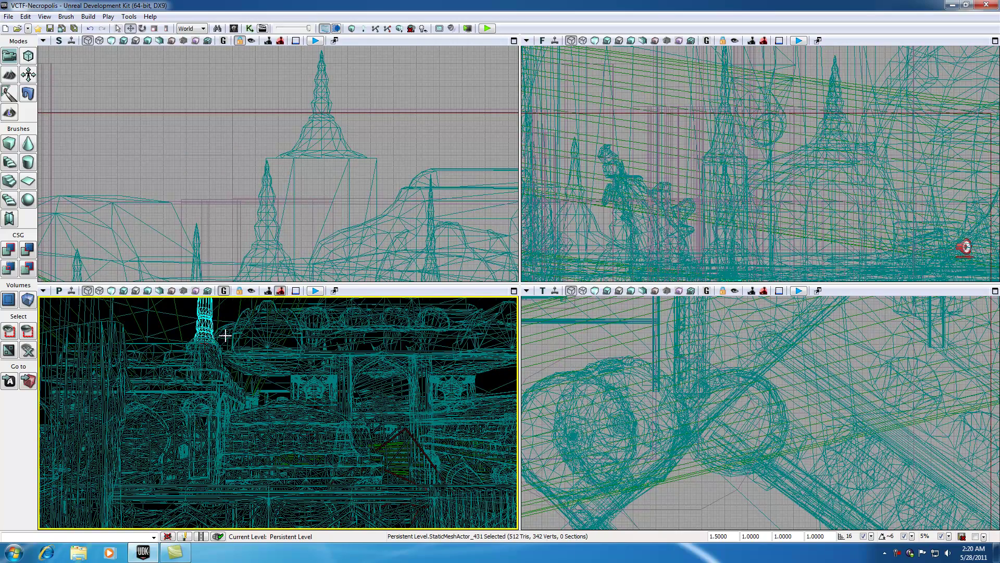
pyautogui.moveTo(226, 335); pyautogui.dragTo(244, 376)
pyautogui.moveTo(245, 377); pyautogui.dragTo(244, 323, button='middle')
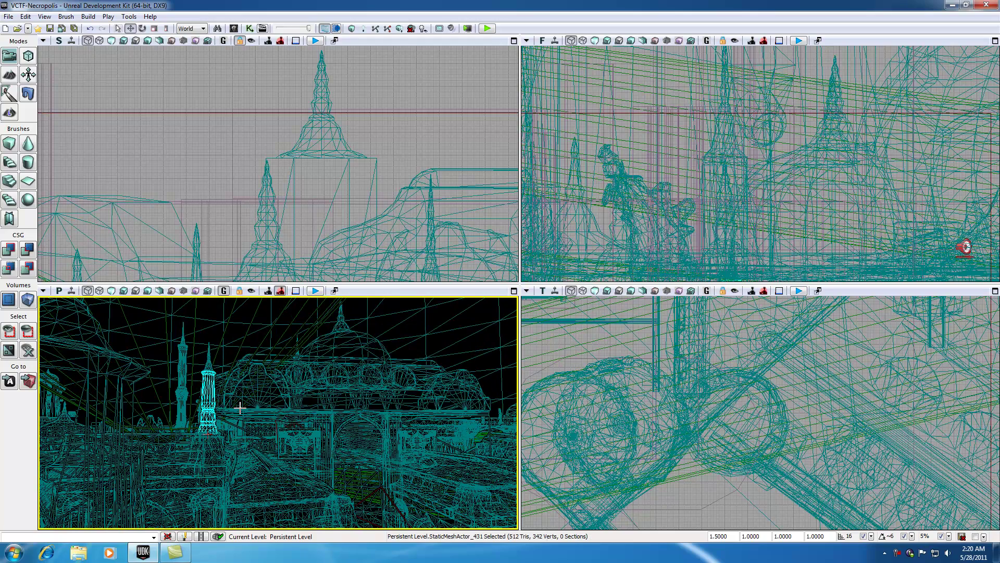
pyautogui.press('Home')
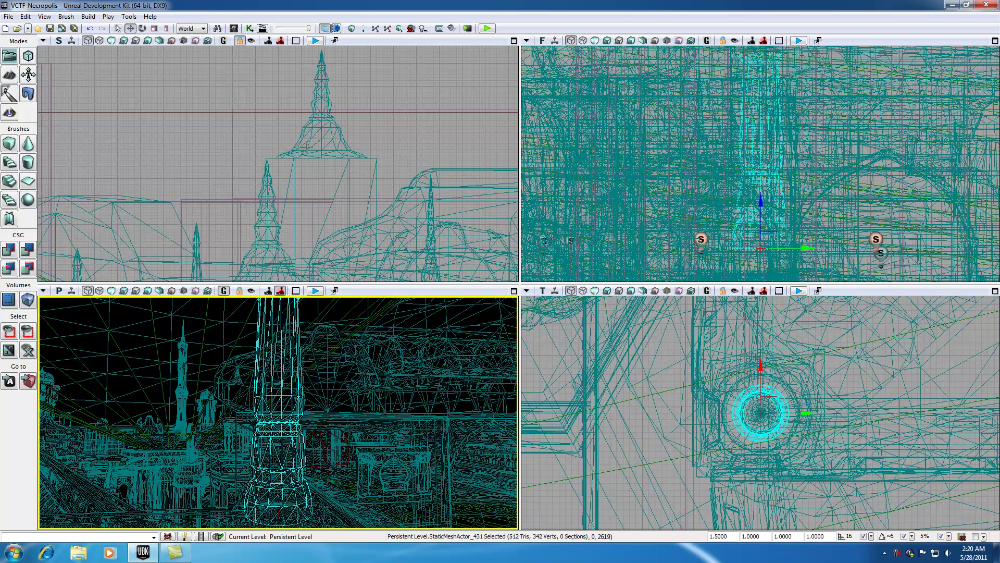
# Return the perspective viewport to lit shading and move its camera to an overview of the bridge and courtyard
pyautogui.click(239, 41)
pyautogui.click(124, 290)
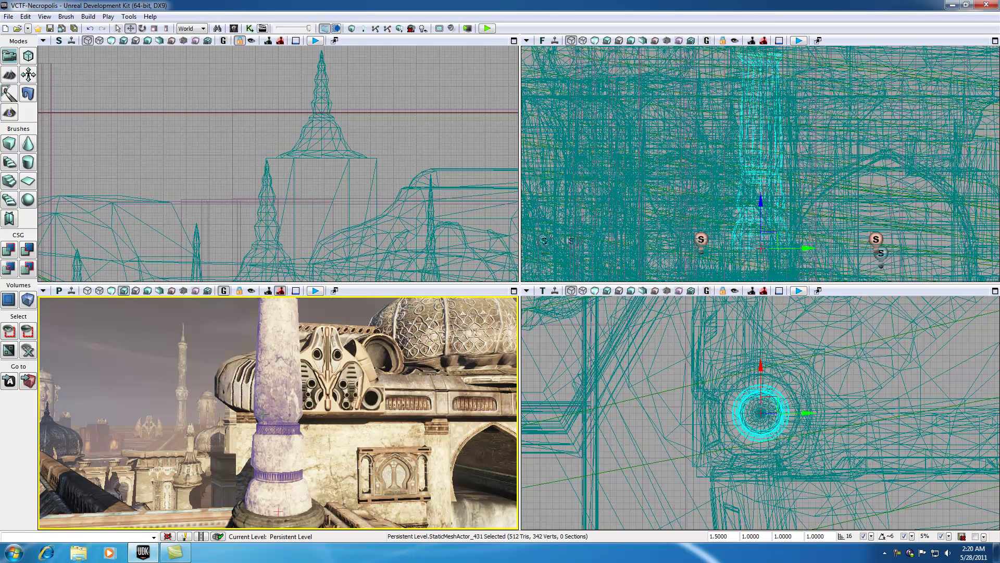
pyautogui.moveTo(265, 414)
pyautogui.mouseDown(button='right')
pyautogui.moveTo(344, 416)
pyautogui.moveTo(386, 453)
pyautogui.moveTo(412, 448)
pyautogui.moveTo(422, 427)
pyautogui.moveTo(265, 421)
pyautogui.mouseUp(button='right')
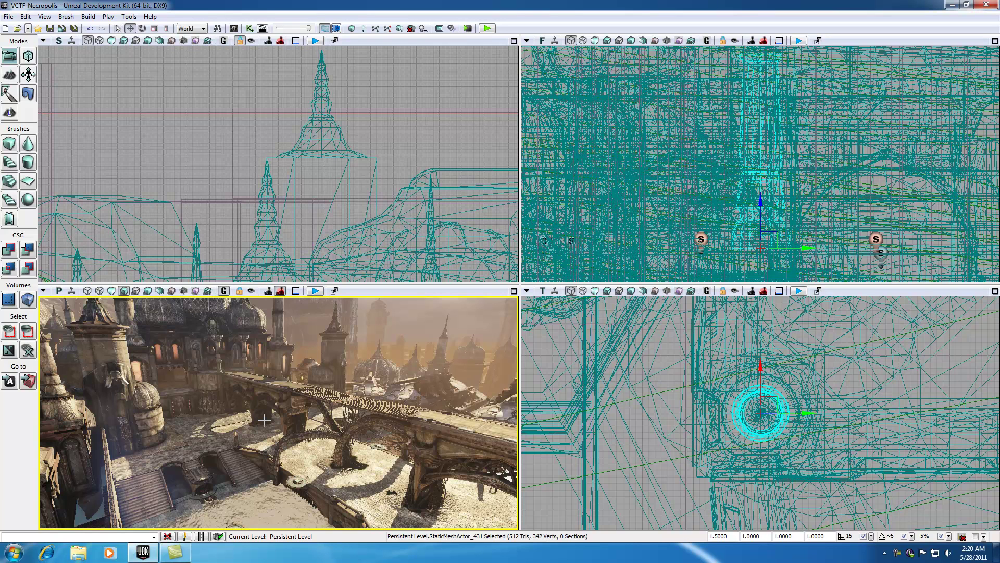
pyautogui.click(280, 291)
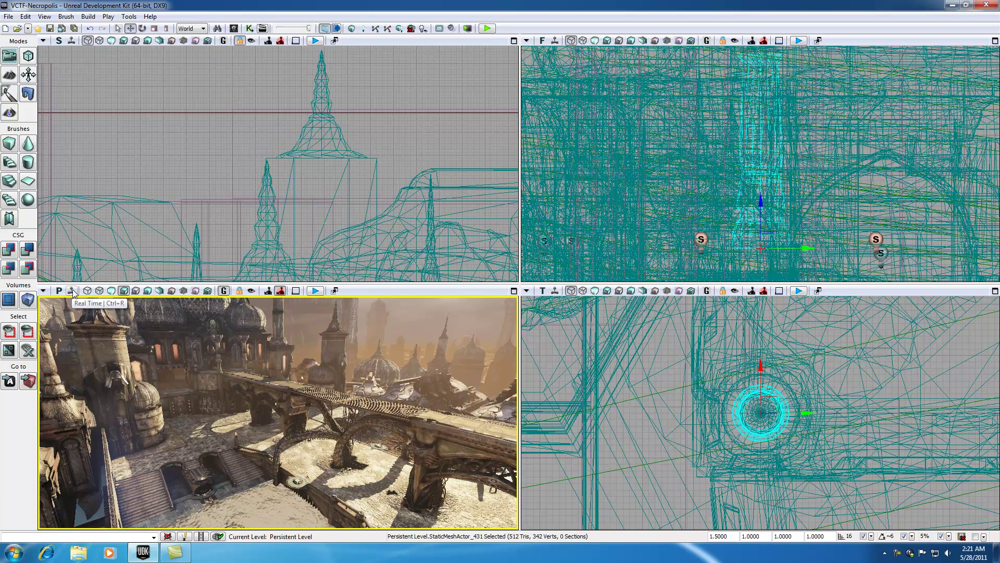
# Cycle through the perspective viewport's camera movement speeds and test one by moving over the bridge
pyautogui.click(296, 291)
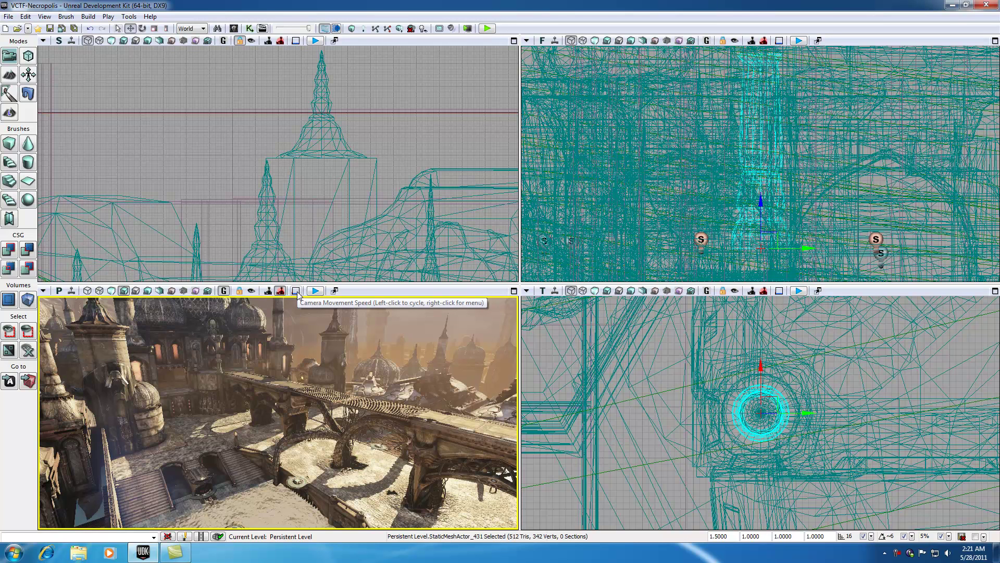
pyautogui.click(295, 292)
pyautogui.click(296, 291)
pyautogui.click(298, 292)
pyautogui.click(299, 292)
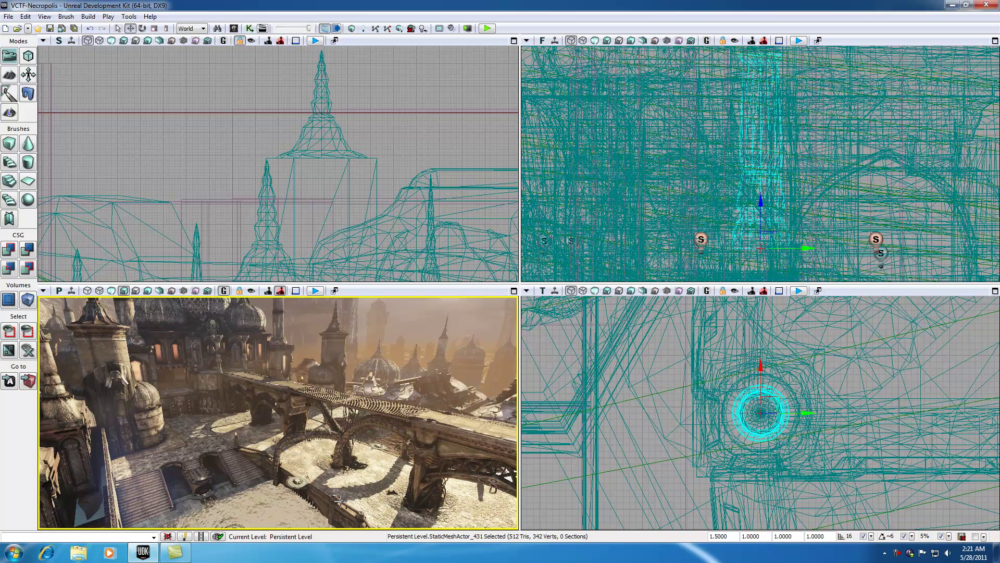
pyautogui.moveTo(340, 500); pyautogui.dragTo(319, 491)
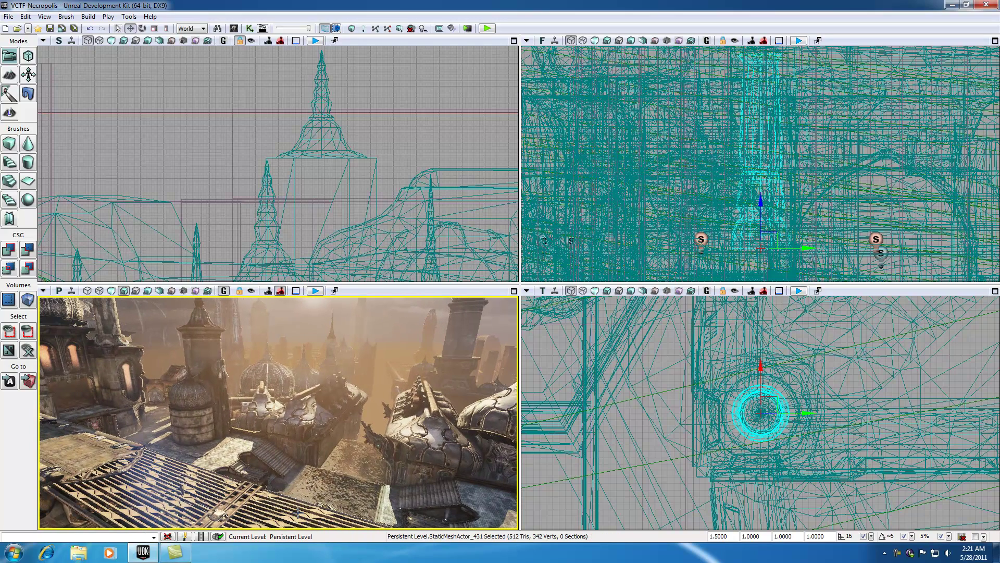
# Raise the camera movement speed by one level and fly forward to the ornate domes
pyautogui.click(295, 292)
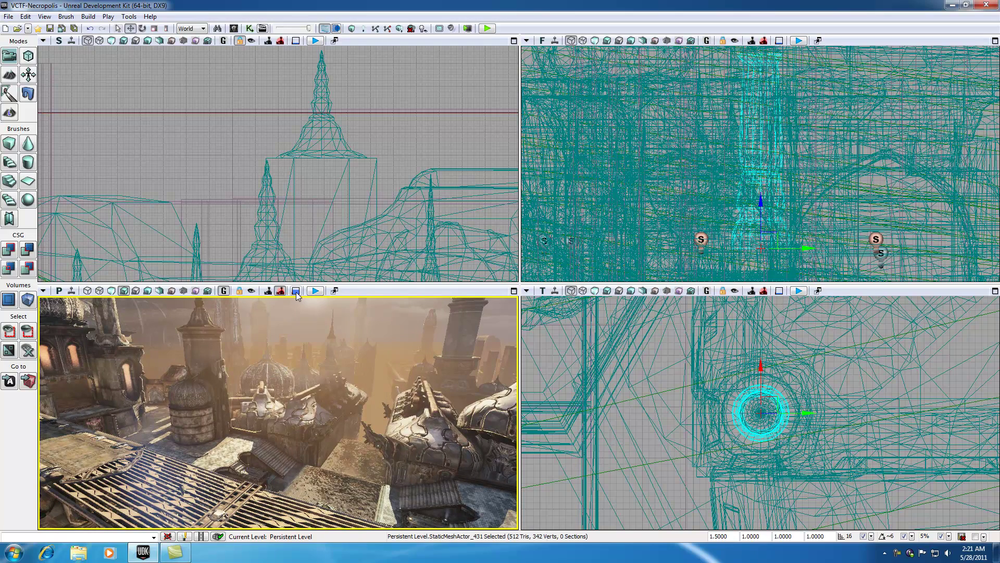
pyautogui.moveTo(286, 506); pyautogui.dragTo(285, 391)
pyautogui.moveTo(288, 479); pyautogui.dragTo(300, 400)
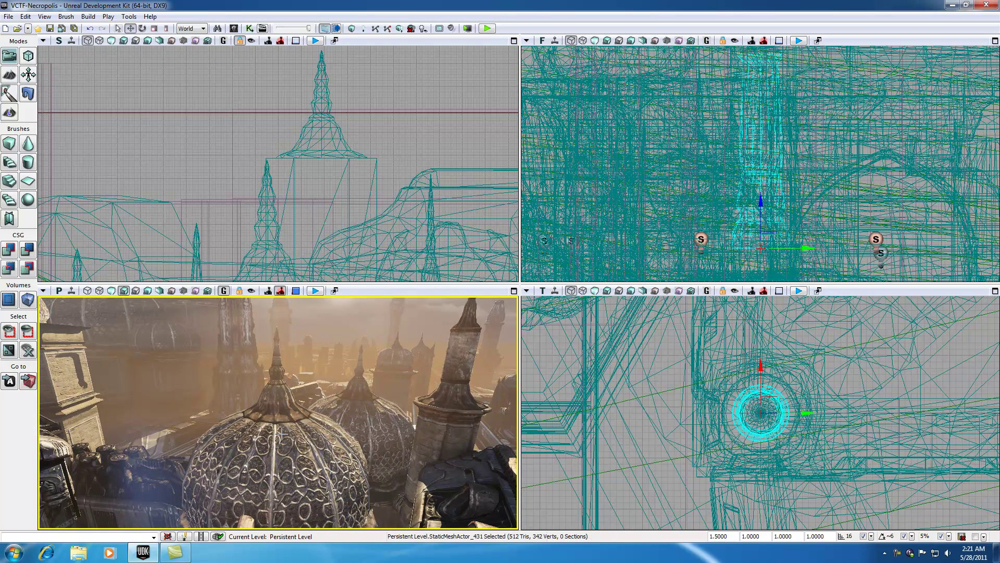
# Cycle the camera movement speed to a slower setting and back the camera away from the ornate domes
pyautogui.click(295, 291)
pyautogui.click(297, 293)
pyautogui.click(297, 293)
pyautogui.click(297, 293)
pyautogui.moveTo(318, 334); pyautogui.dragTo(324, 448)
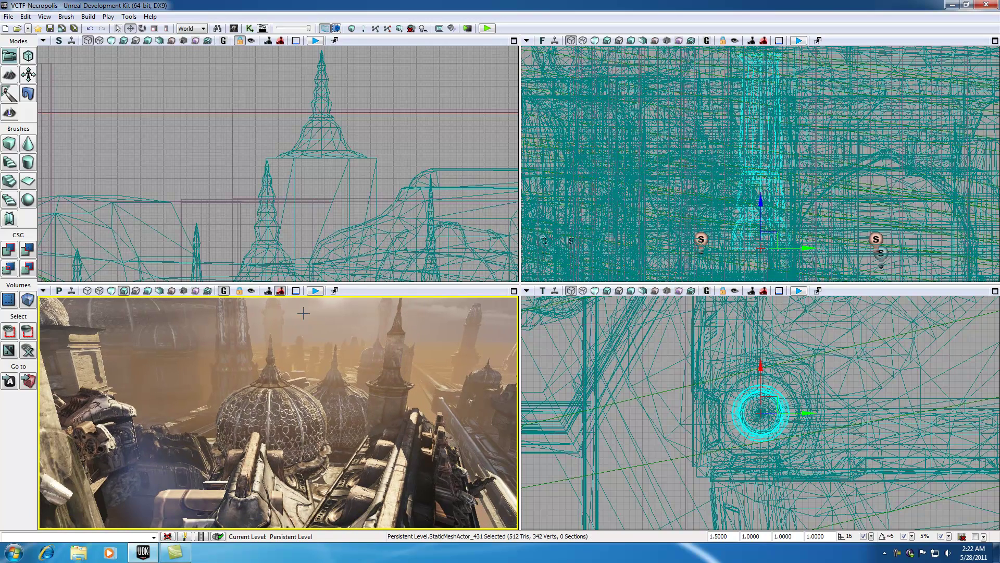
pyautogui.moveTo(307, 327); pyautogui.dragTo(317, 303)
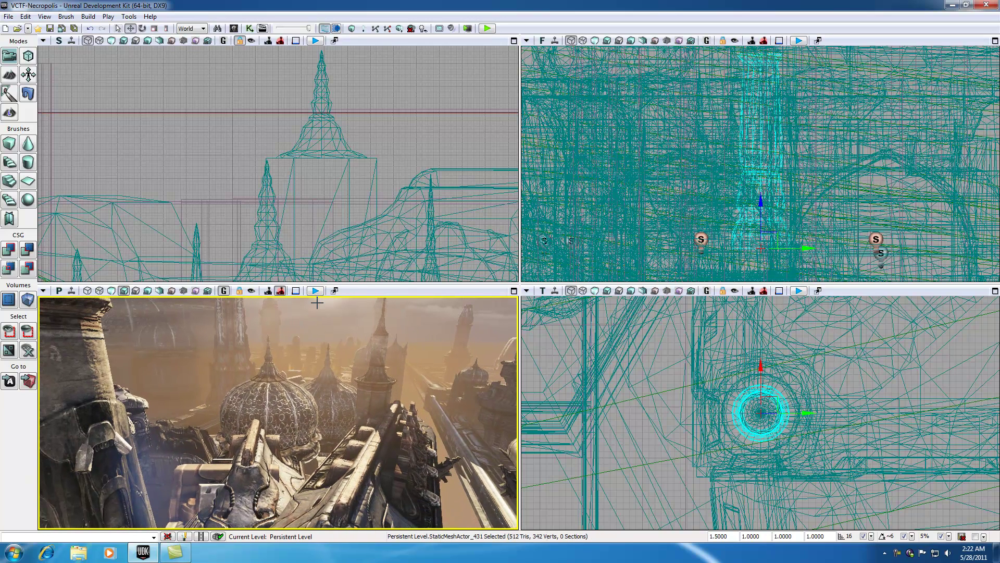
# Return the camera to the grated bridge and cycle its movement speed to the fastest setting
pyautogui.click(296, 291)
pyautogui.moveTo(335, 359); pyautogui.dragTo(335, 448)
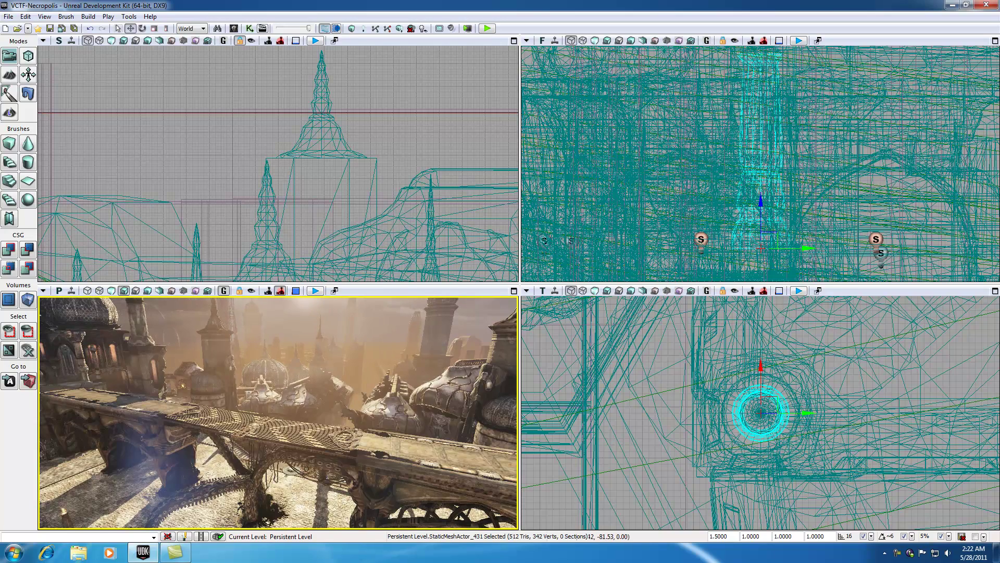
pyautogui.moveTo(331, 350); pyautogui.dragTo(308, 308)
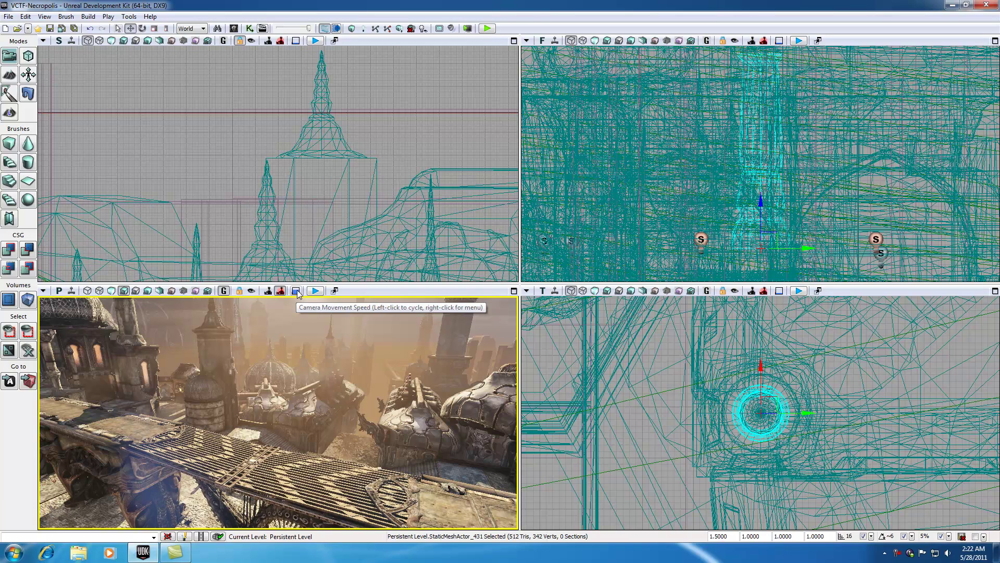
pyautogui.click(297, 292)
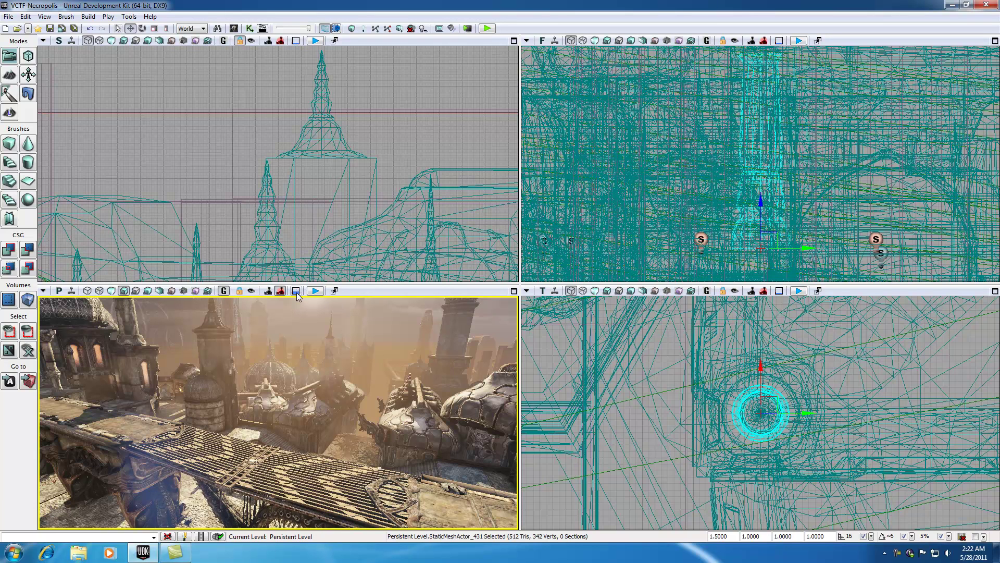
pyautogui.click(296, 291)
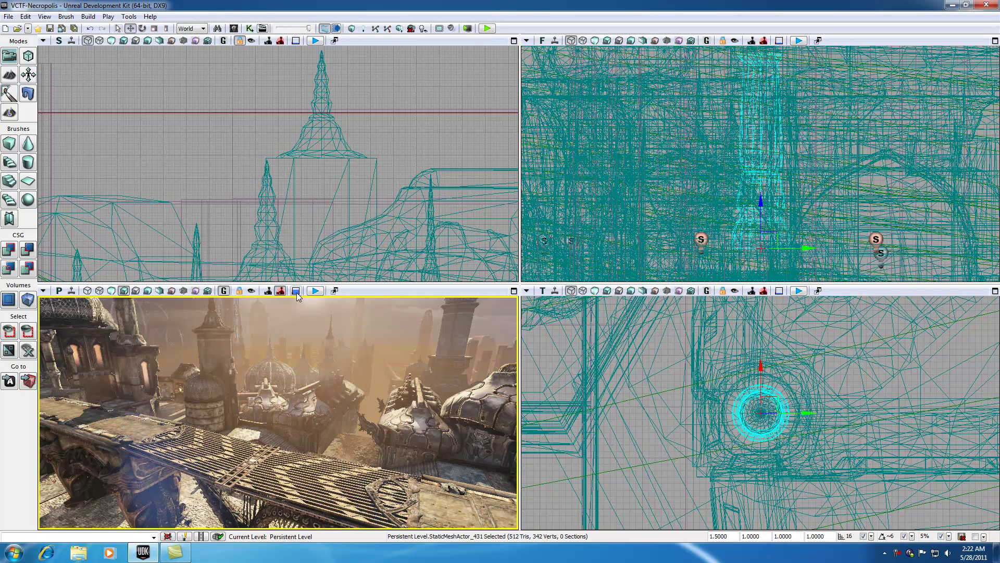
pyautogui.click(296, 291)
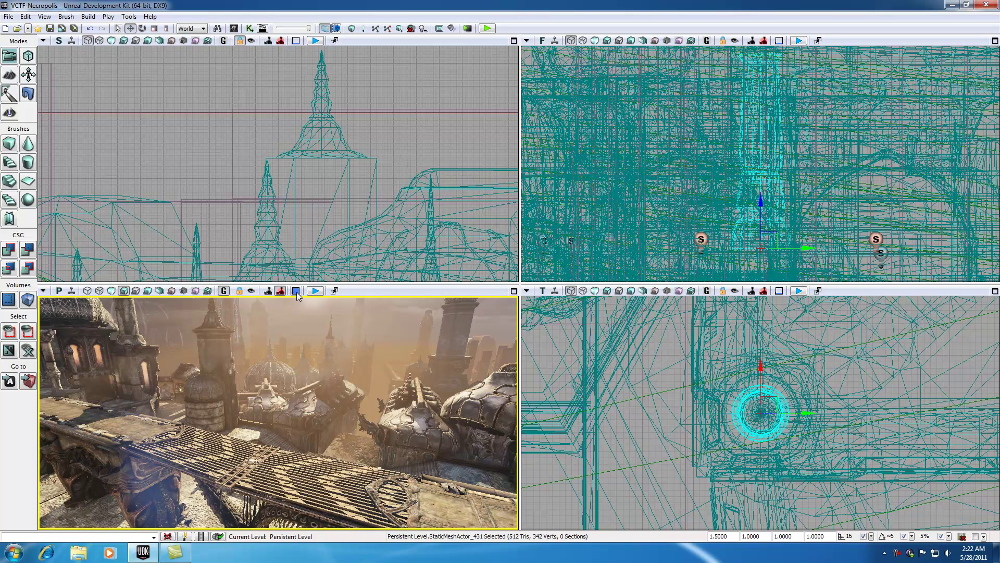
# Tear off a floating copy of the perspective viewport, enlarge it near the middle of the screen, and close it
pyautogui.click(335, 292)
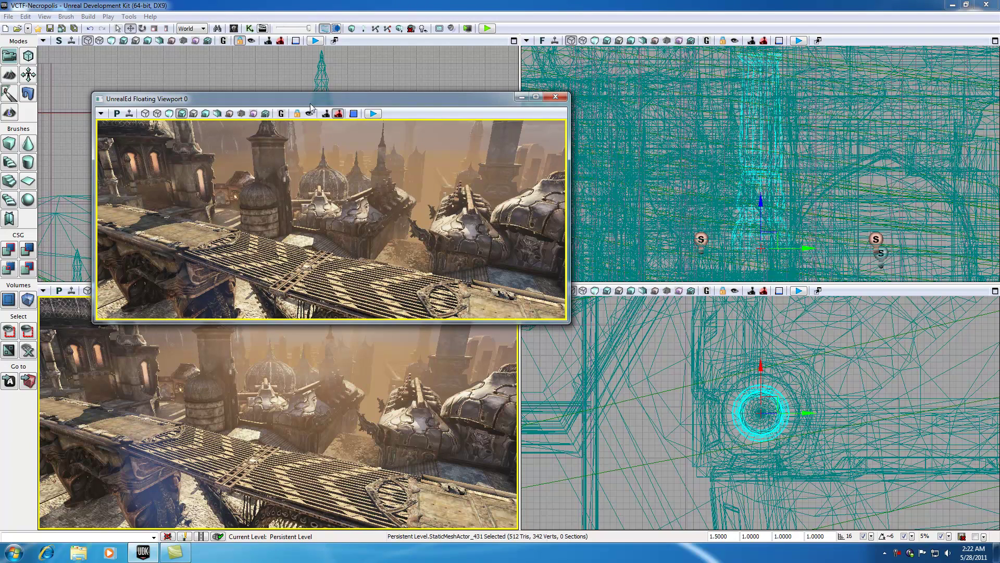
pyautogui.moveTo(309, 102); pyautogui.dragTo(392, 150)
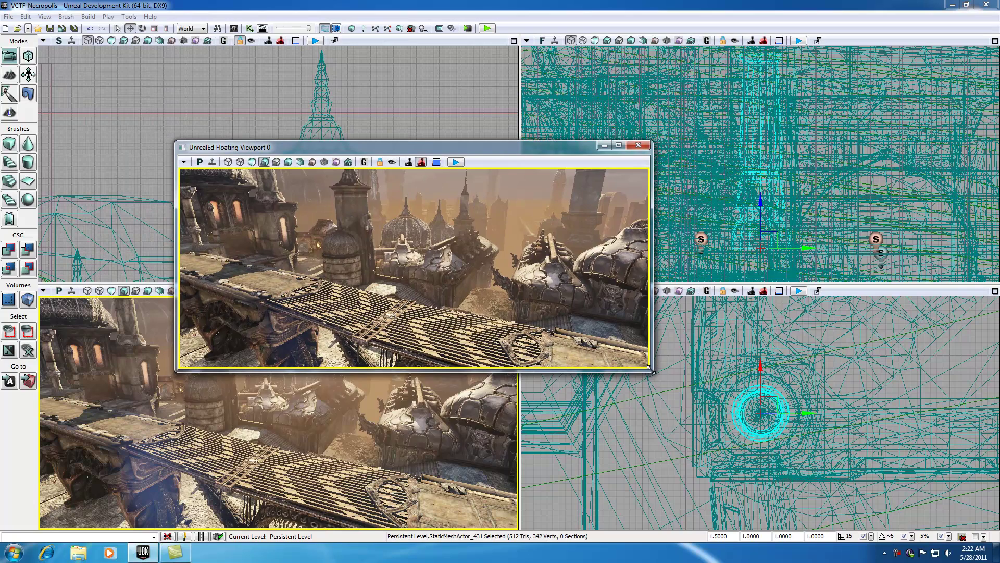
pyautogui.moveTo(650, 369); pyautogui.dragTo(723, 466)
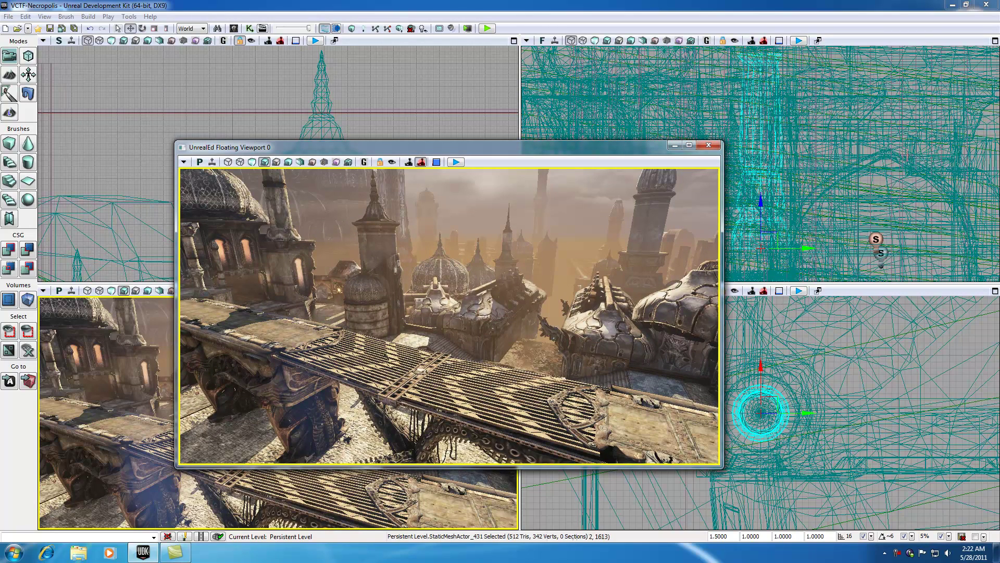
pyautogui.click(708, 146)
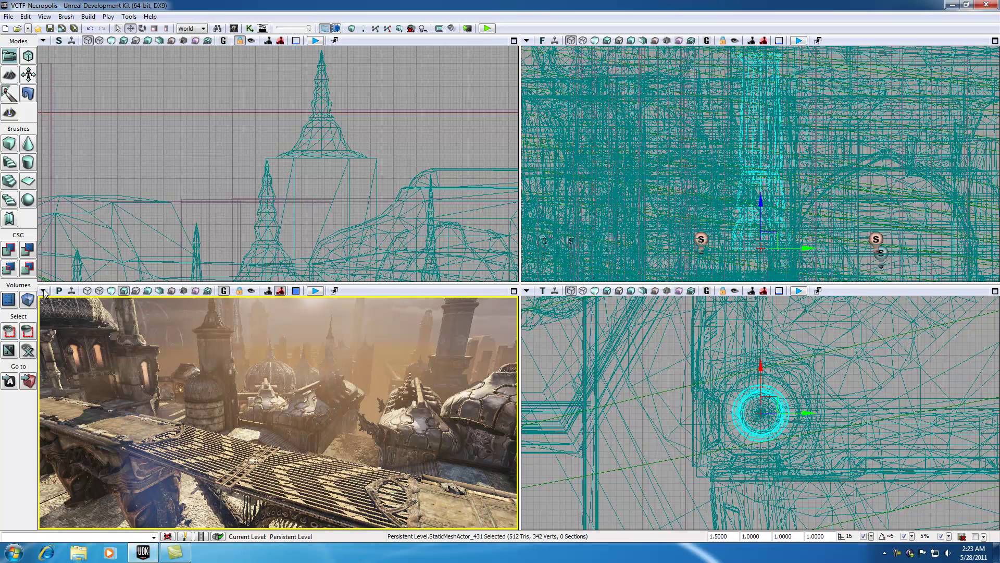
pyautogui.click(281, 292)
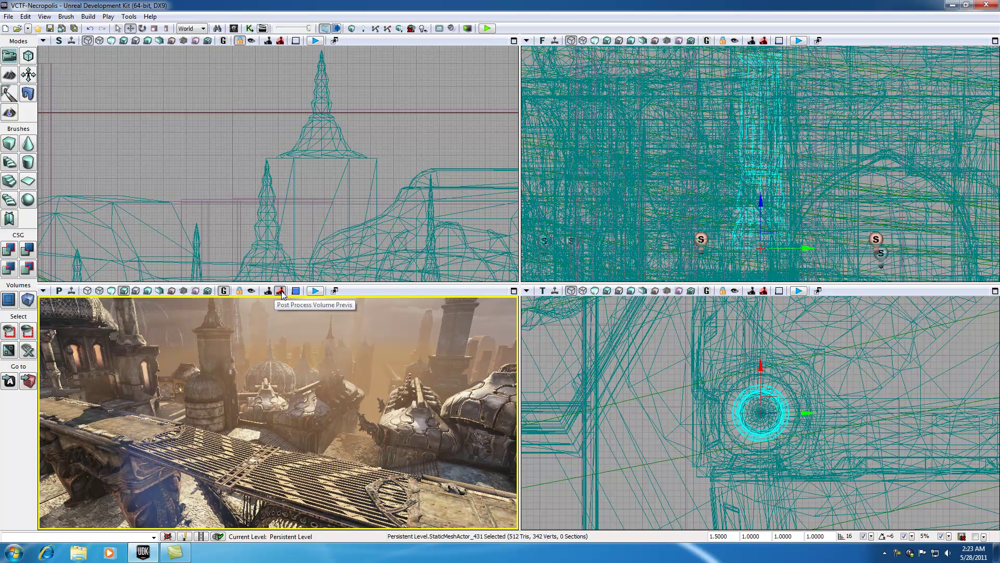